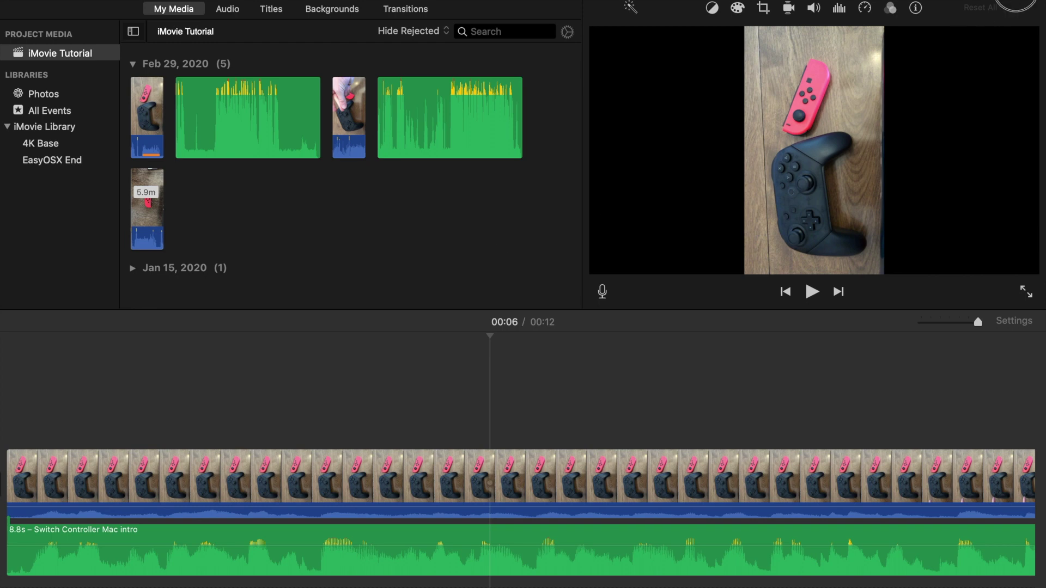
- Check the File export resolutions, noting 720p 60 and 1080p 60 are unavailable, then cancel
click(1019, 3)
click(991, 83)
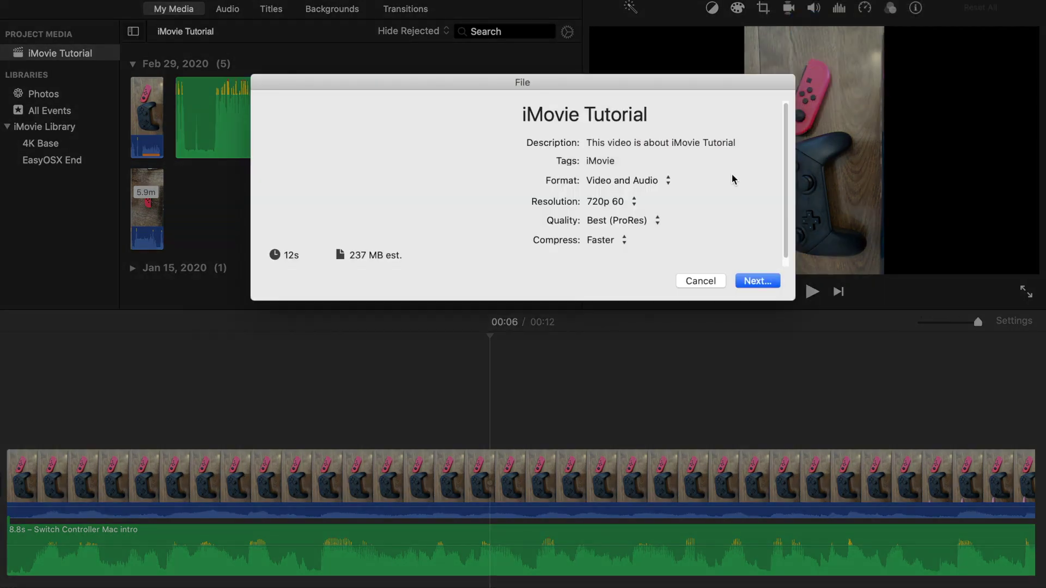
click(618, 203)
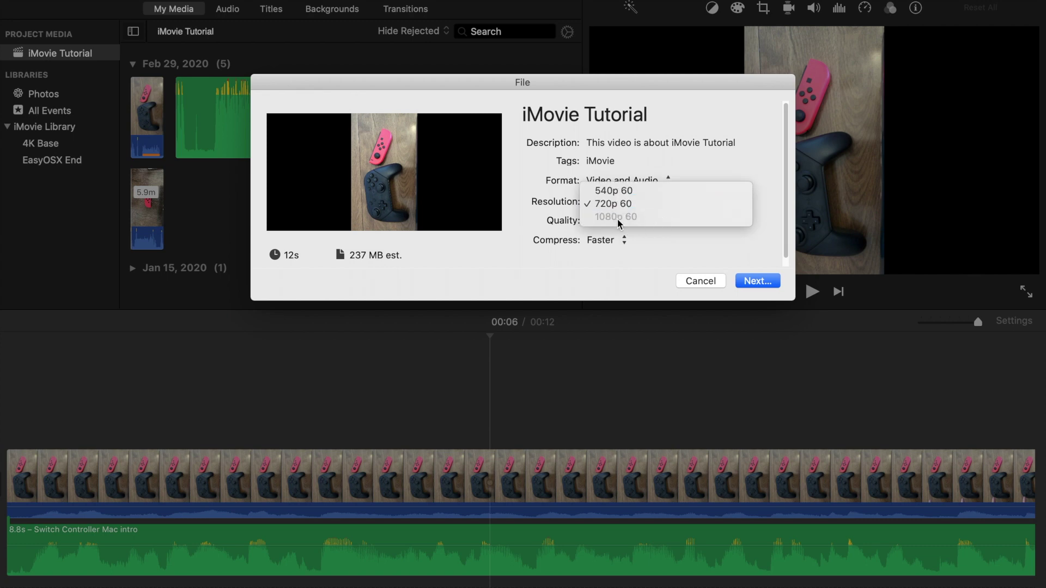
click(693, 283)
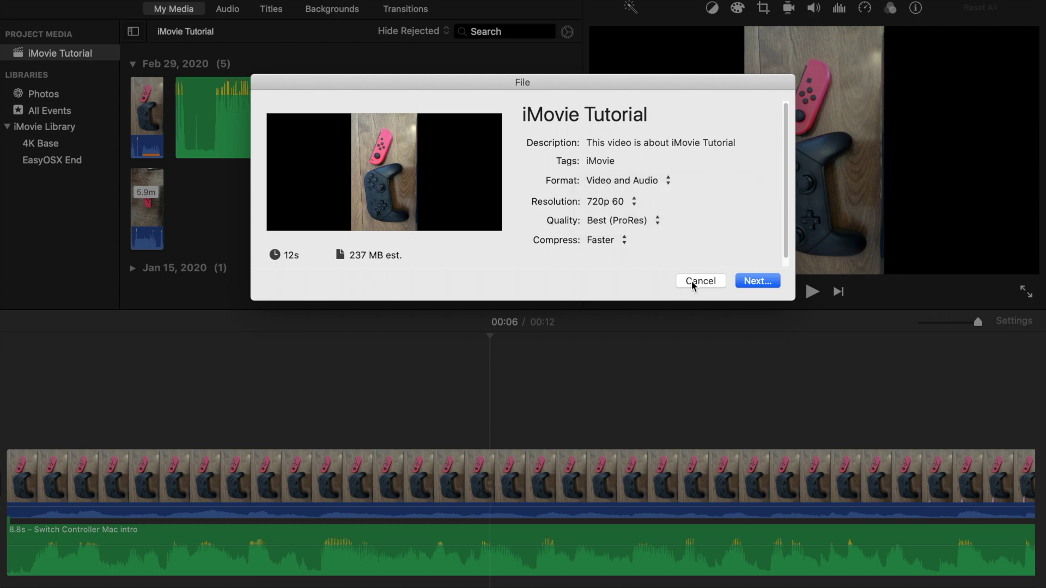
click(692, 282)
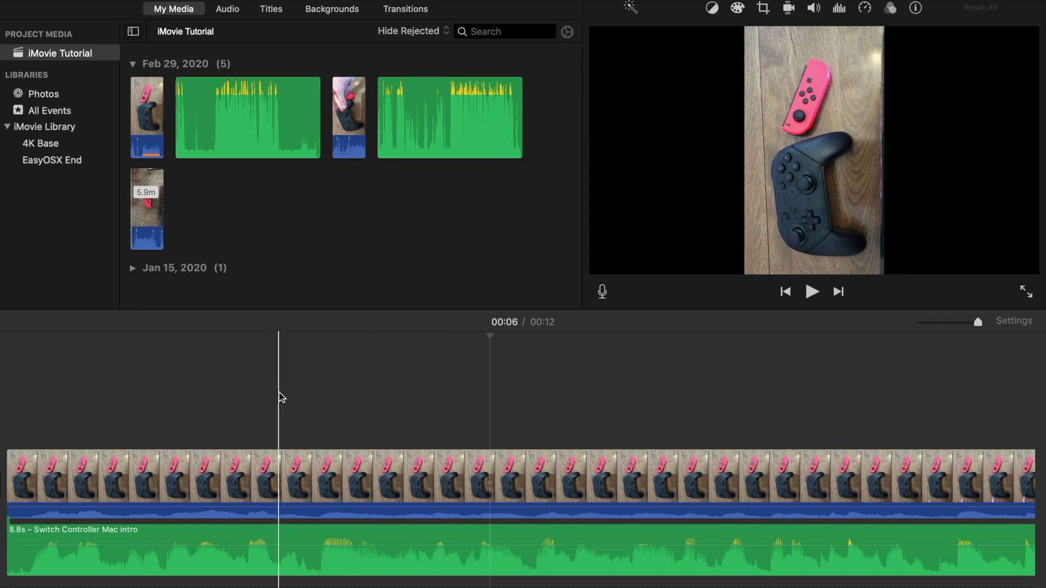
- Select both timeline clips and cut them from the iMovie Tutorial project
drag(278, 392, 595, 587)
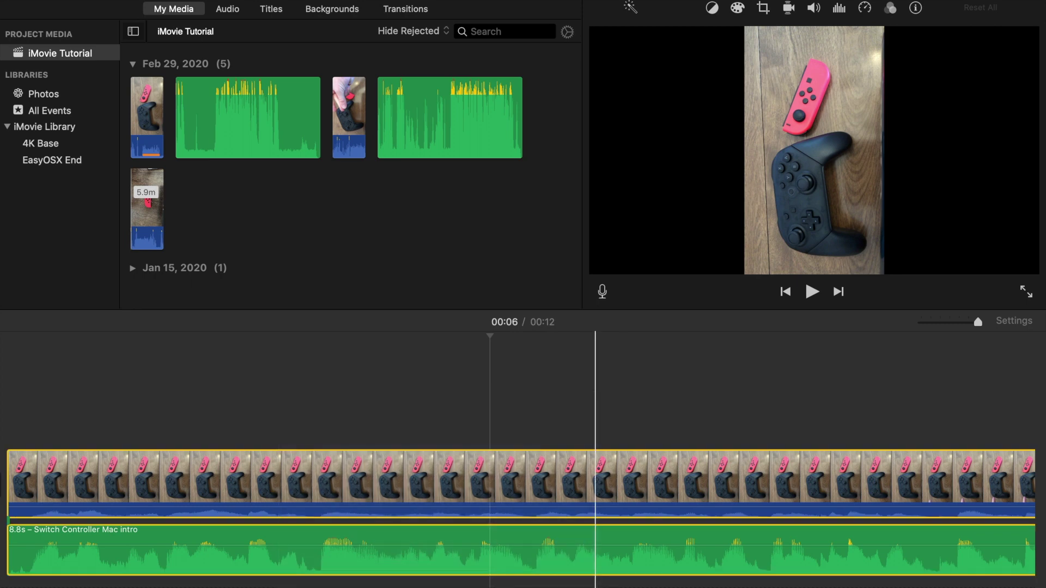
right_click(543, 478)
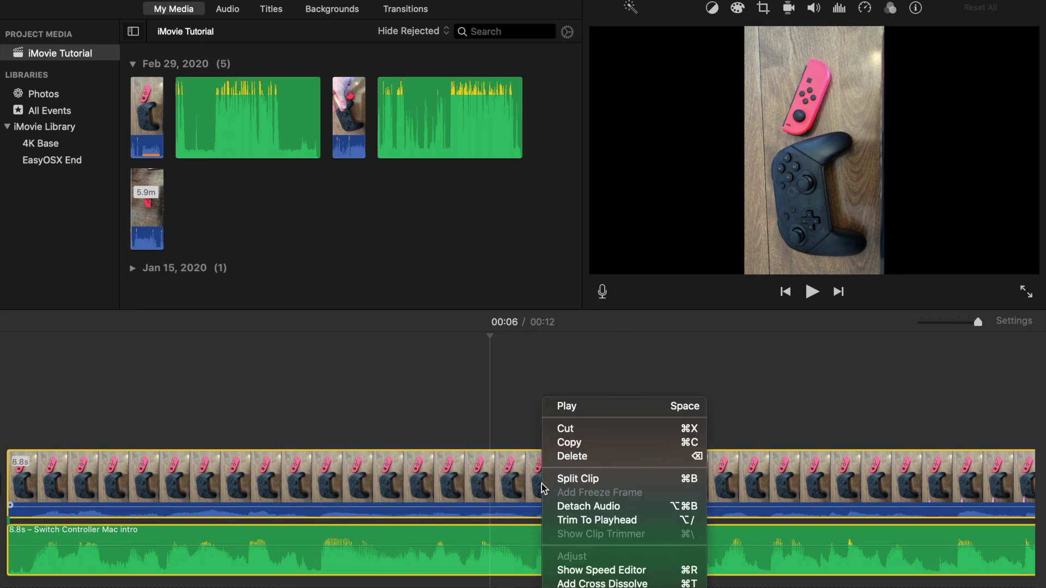
click(564, 430)
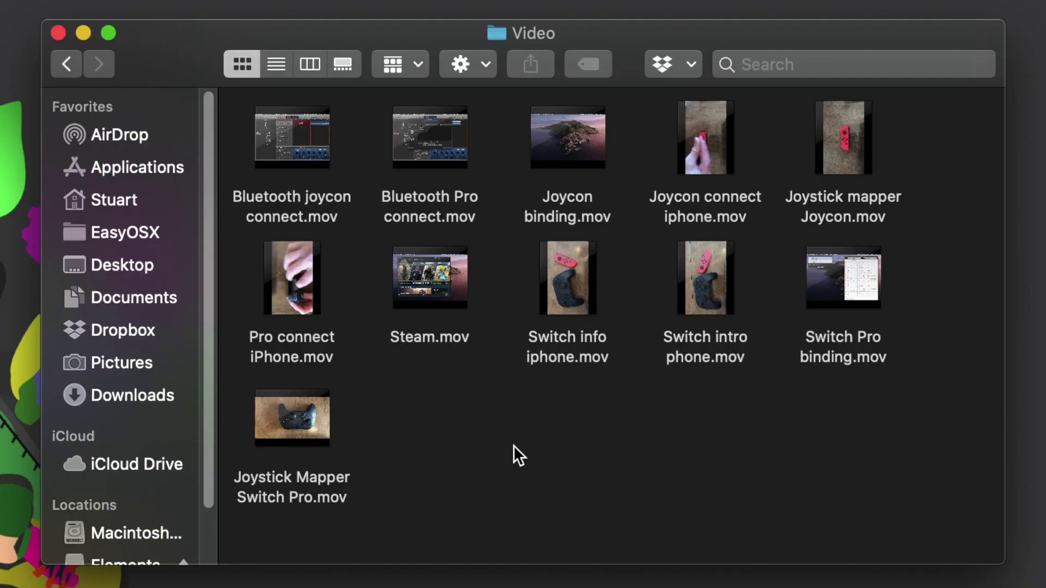
- Show Get Info for Joystick Mapper Switch Pro.mov and highlight its 3840×2160 dimensions
click(307, 428)
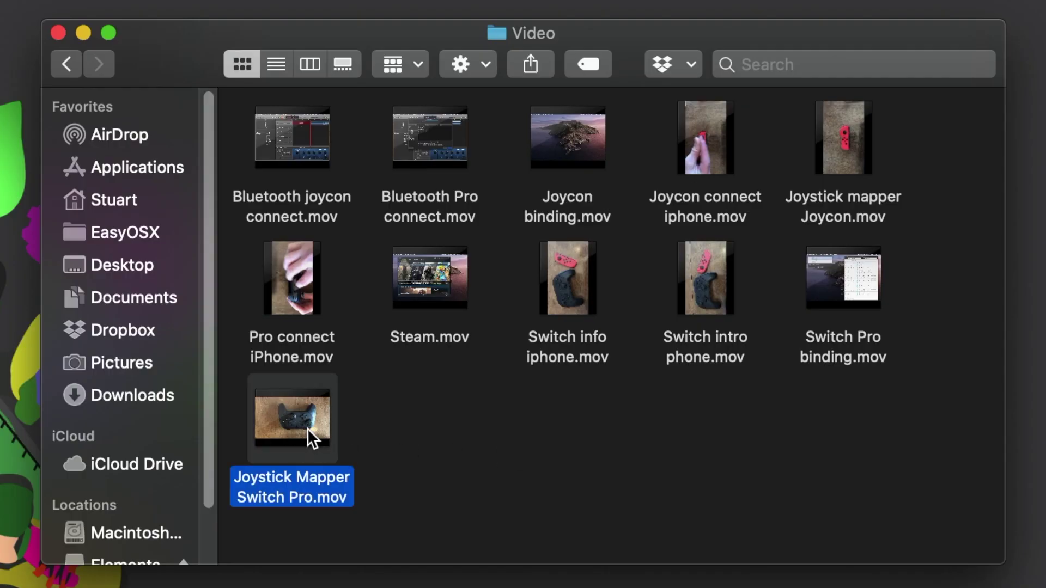
right_click(308, 428)
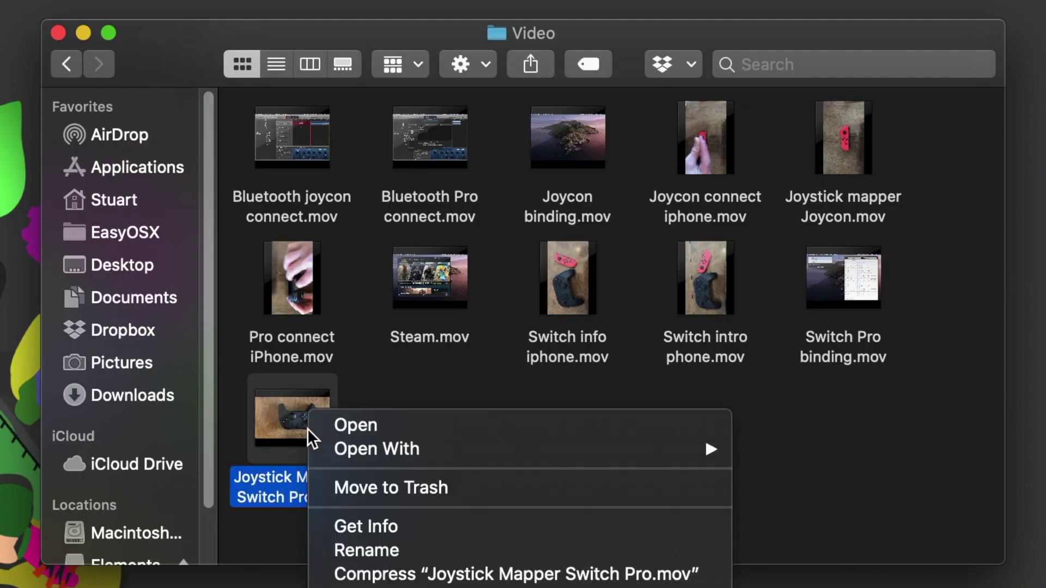
click(406, 526)
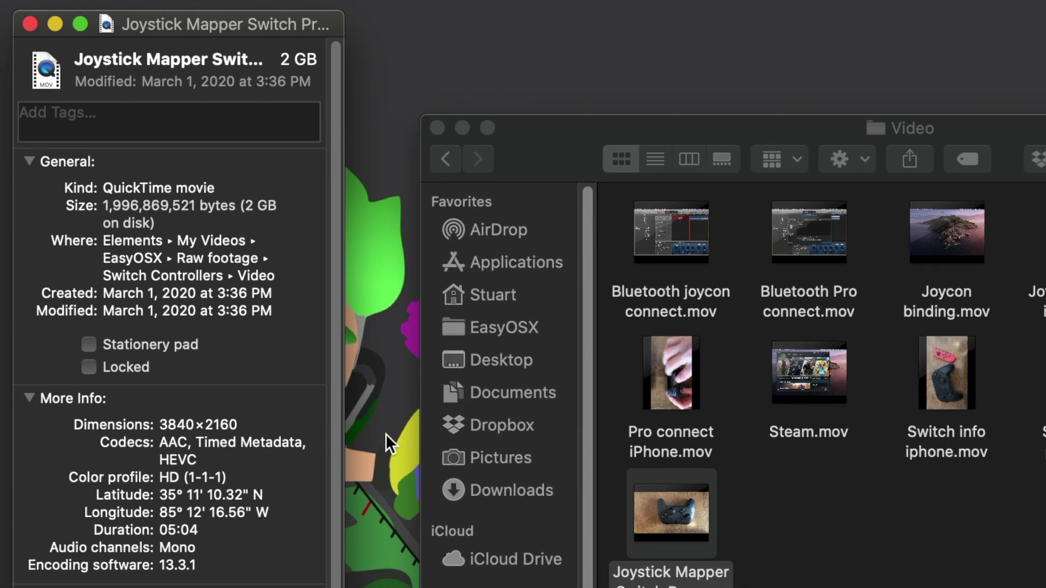
click(158, 424)
drag(158, 424, 182, 430)
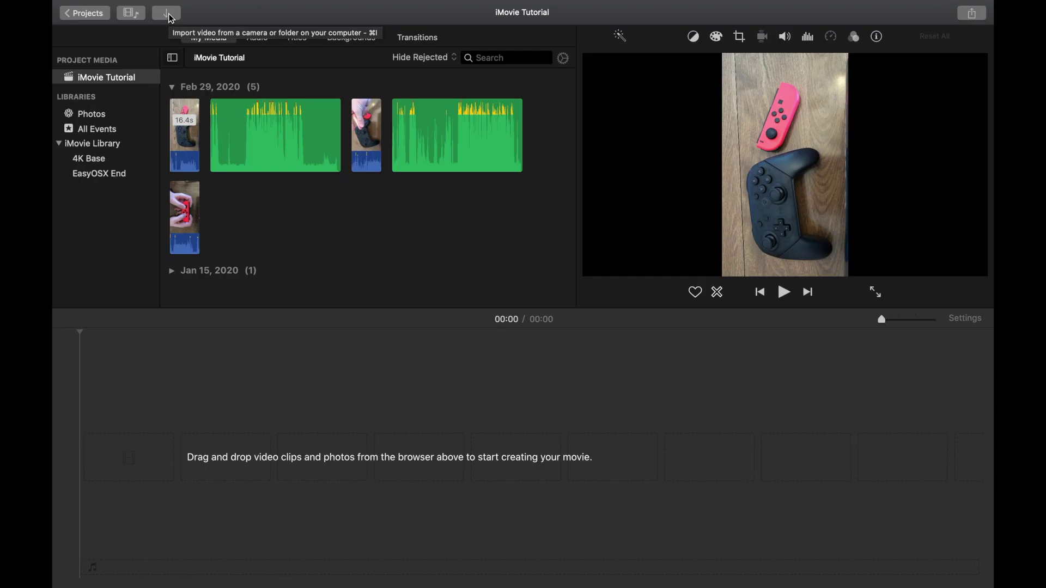
- Import only Joystick Mapper Switch Pro.mov into the project media
click(168, 14)
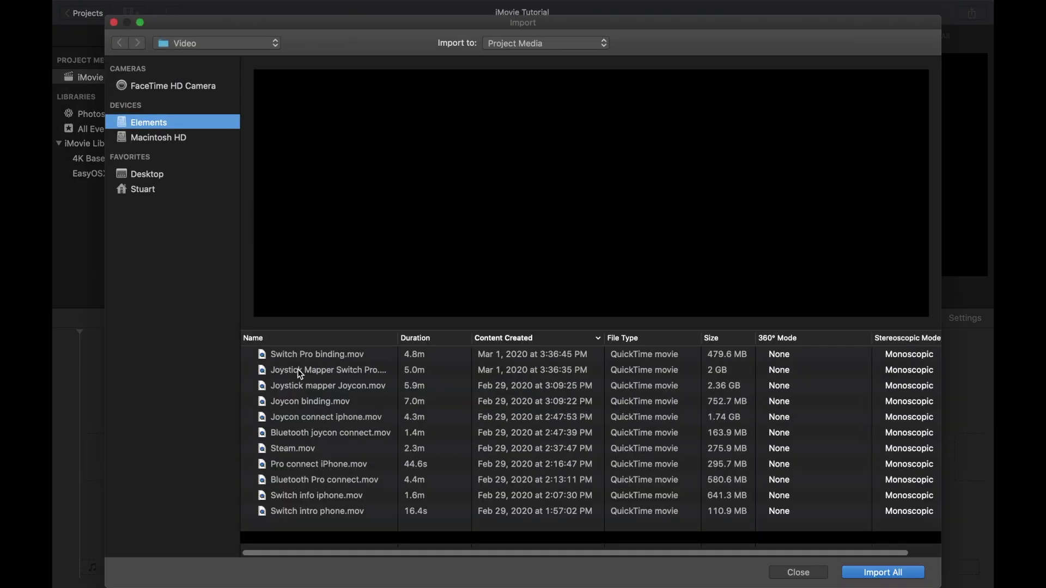
click(298, 370)
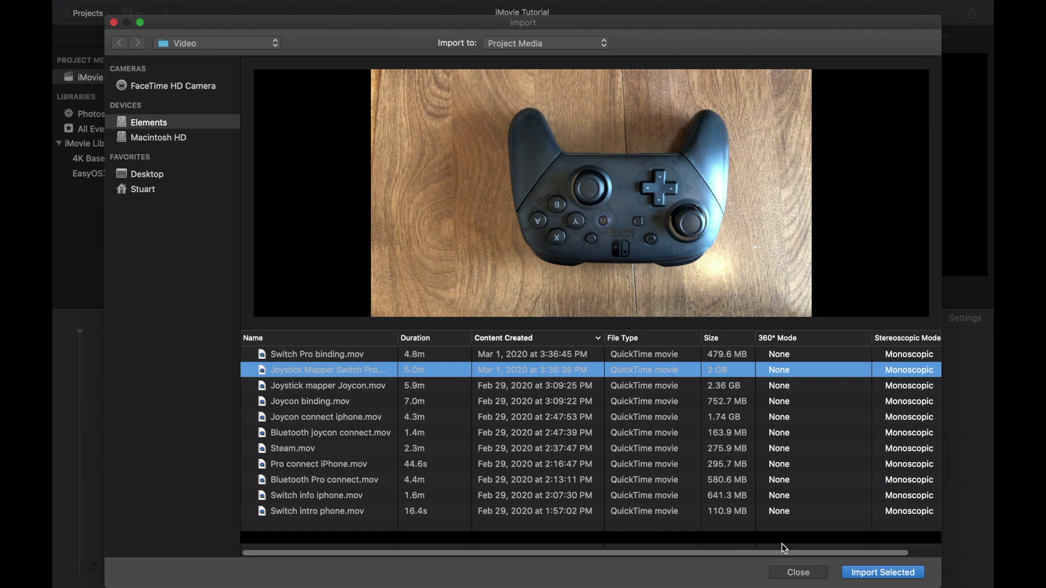
click(861, 577)
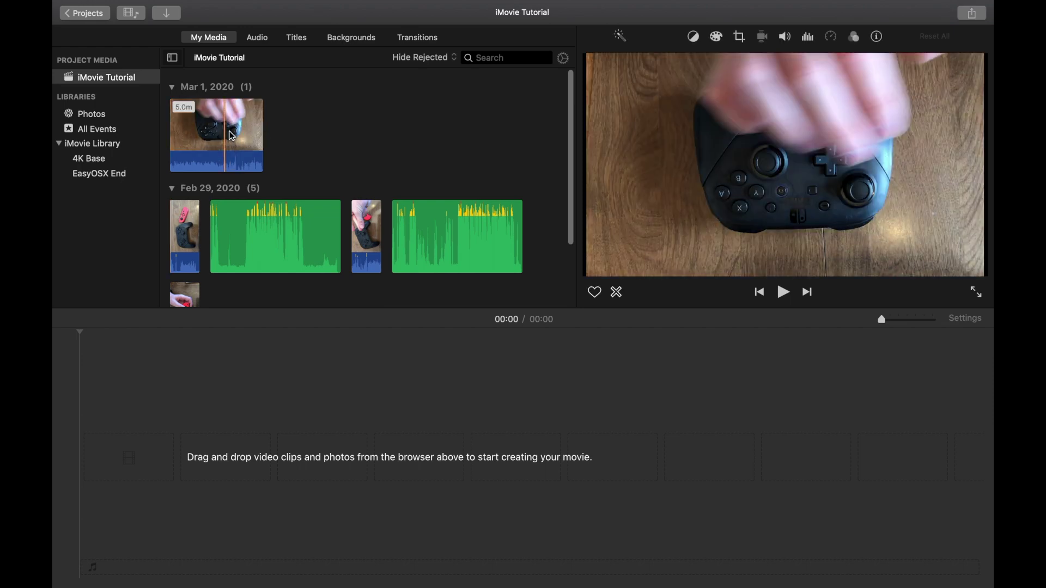
- Put the Joystick Mapper clip on the timeline and paste the 8.8s intro clip after it
drag(228, 141, 108, 460)
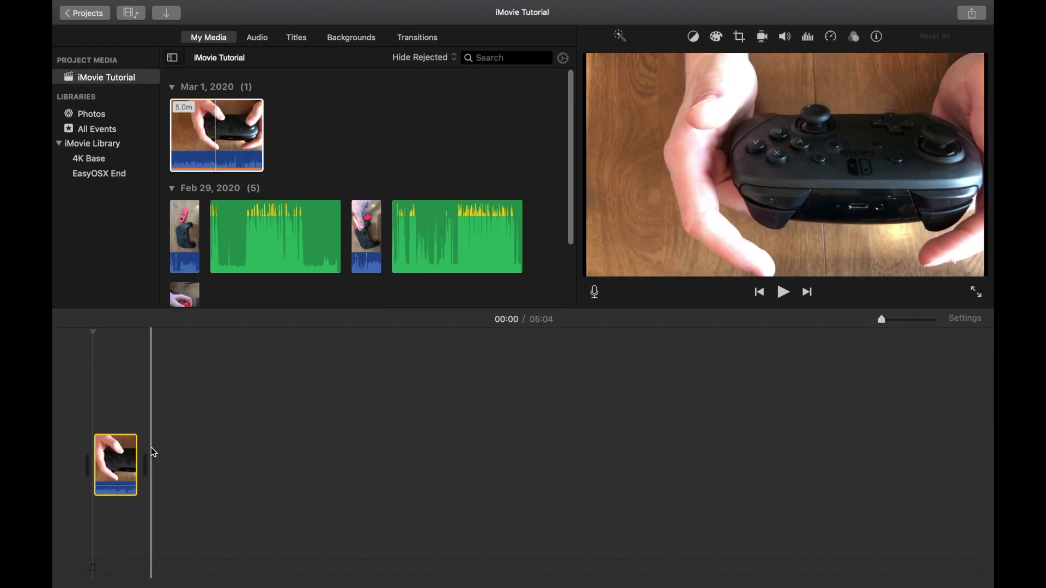
click(152, 449)
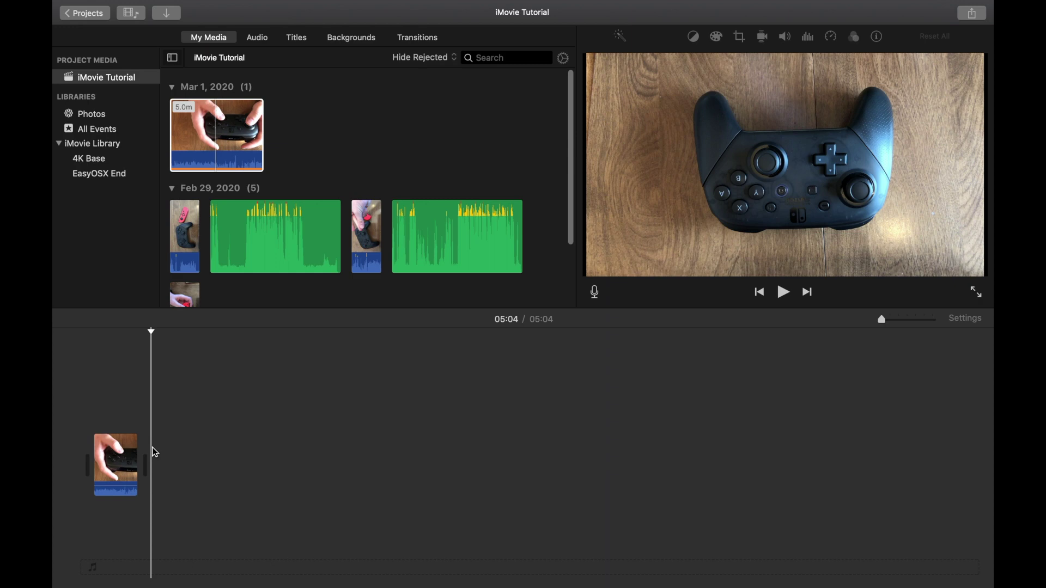
key(super+v)
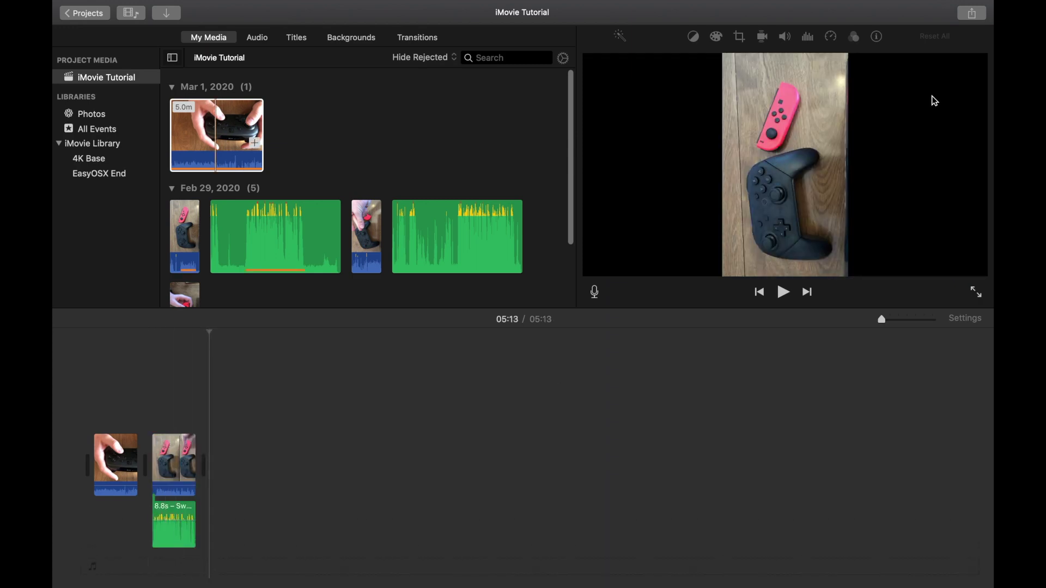
click(975, 16)
click(953, 111)
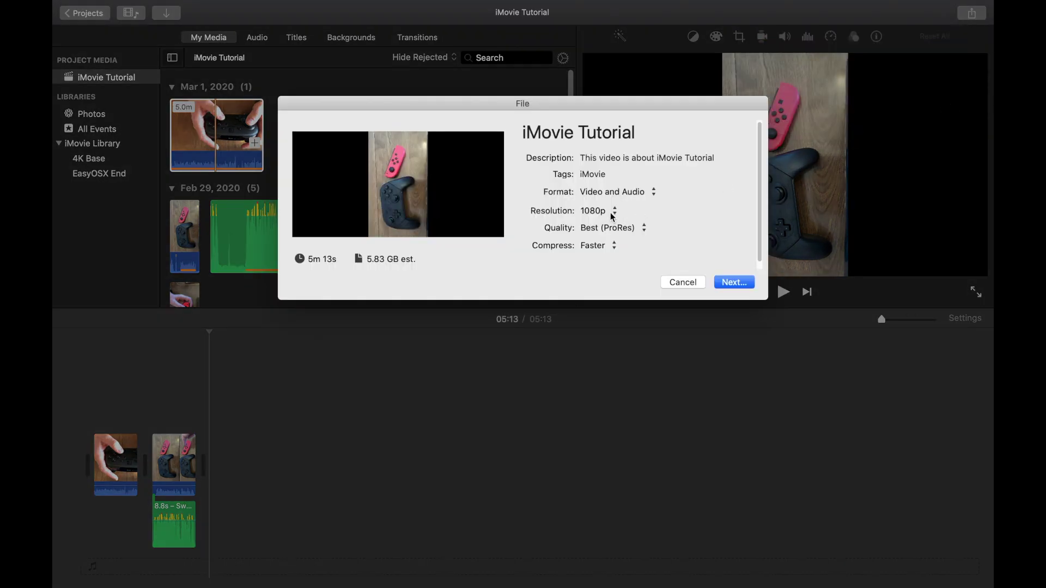
click(600, 213)
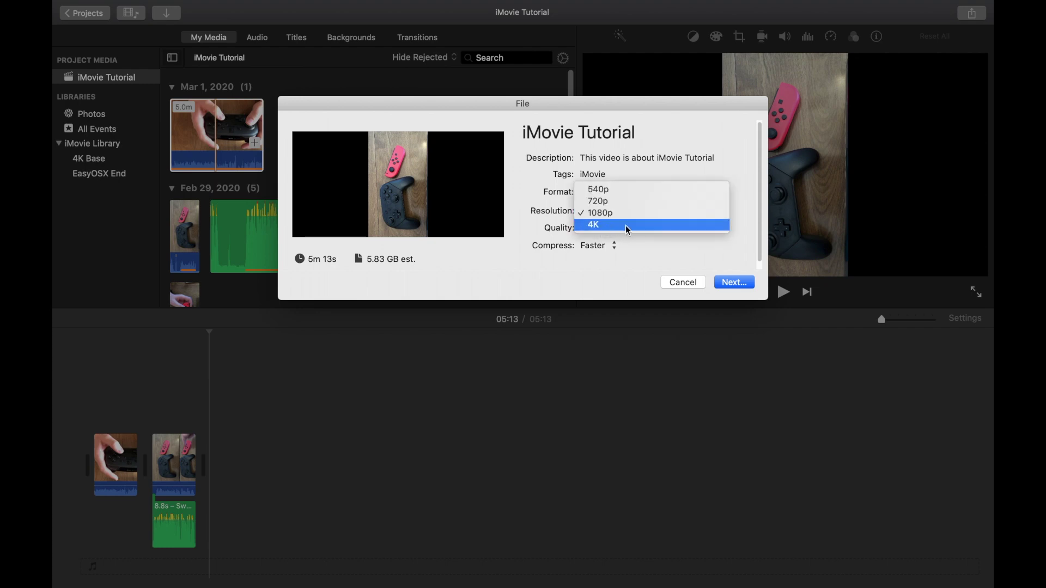
click(679, 282)
click(679, 283)
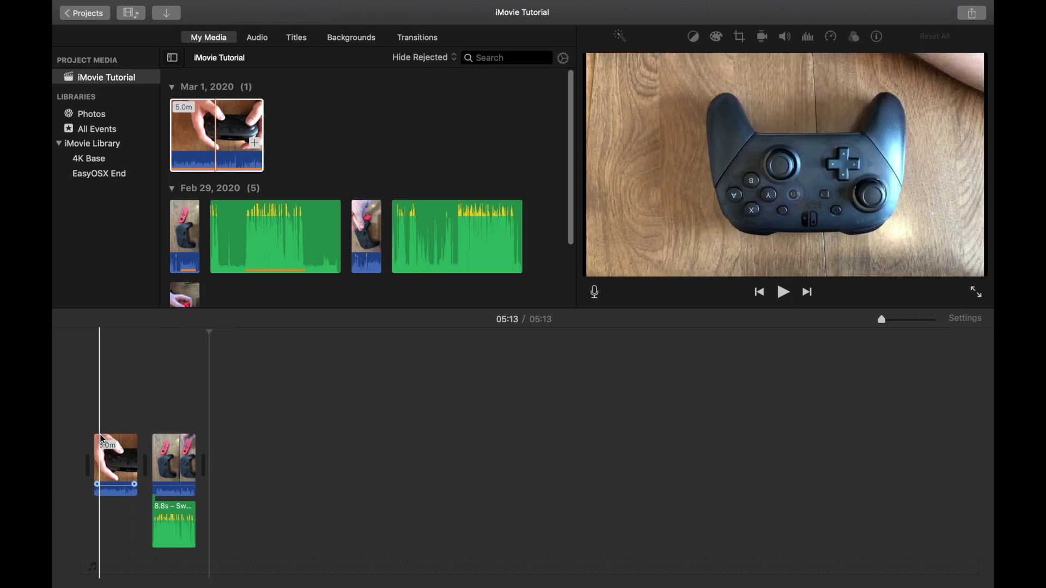
click(116, 458)
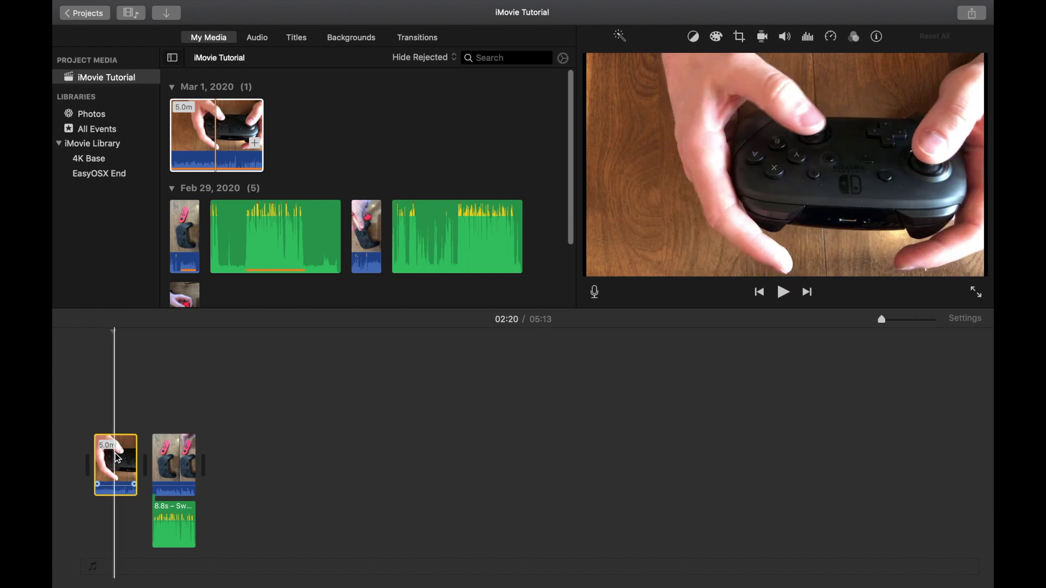
- Delete the 4K clip, confirm File export still offers 1080p and 4K, then cancel
key(Delete)
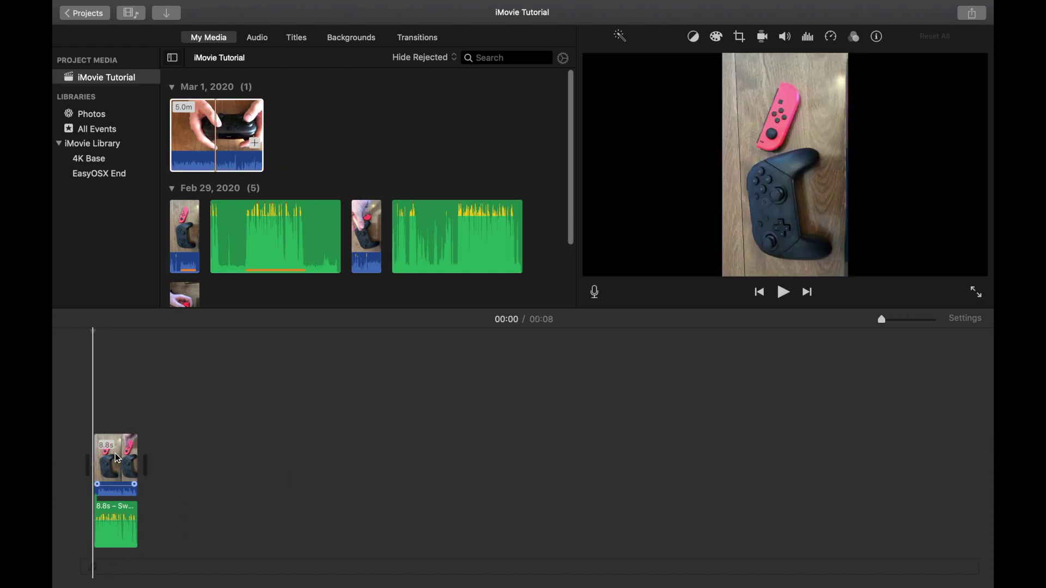
click(973, 14)
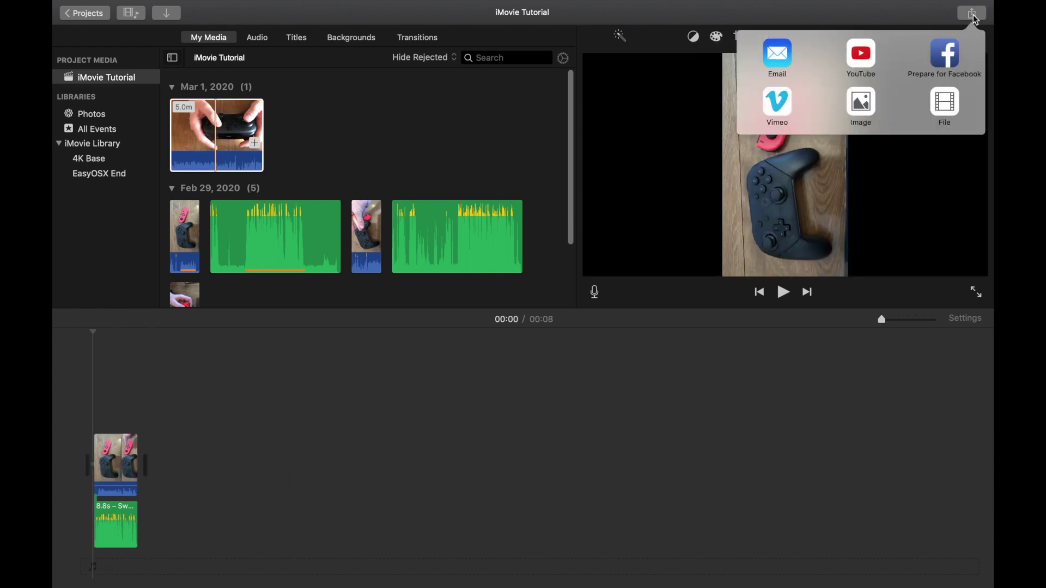
click(944, 104)
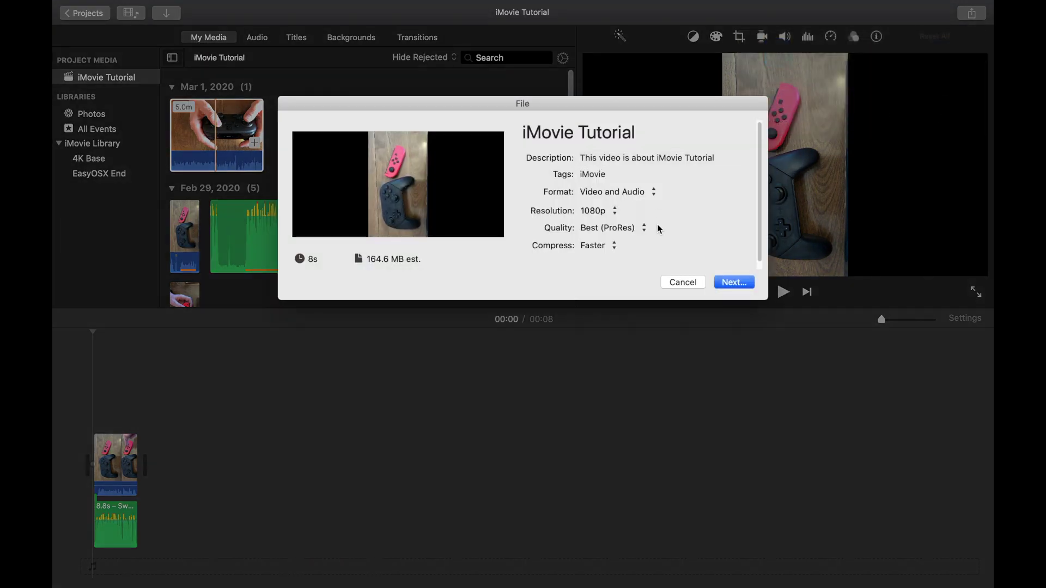
click(606, 211)
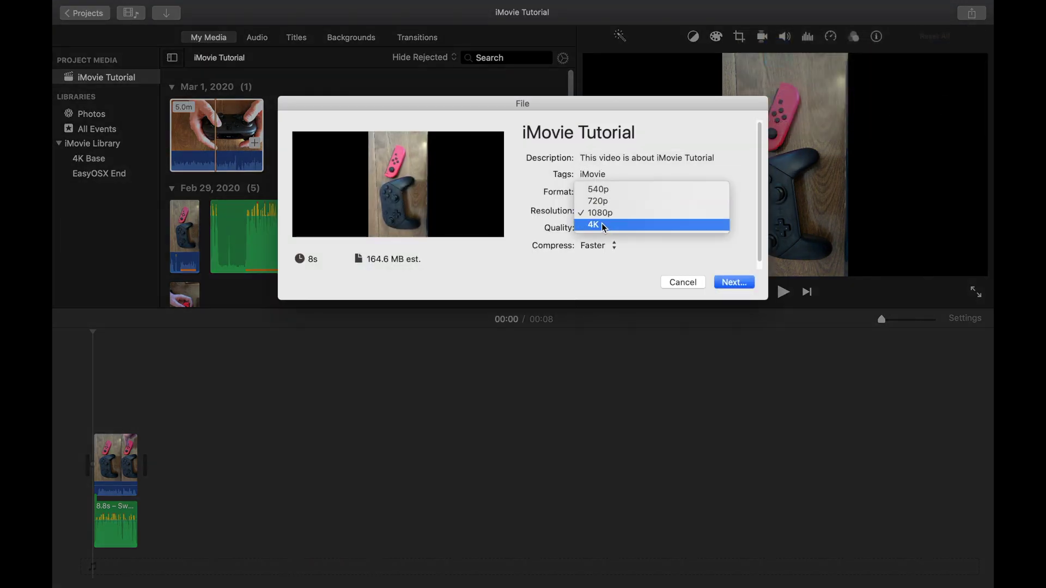
click(681, 283)
click(693, 285)
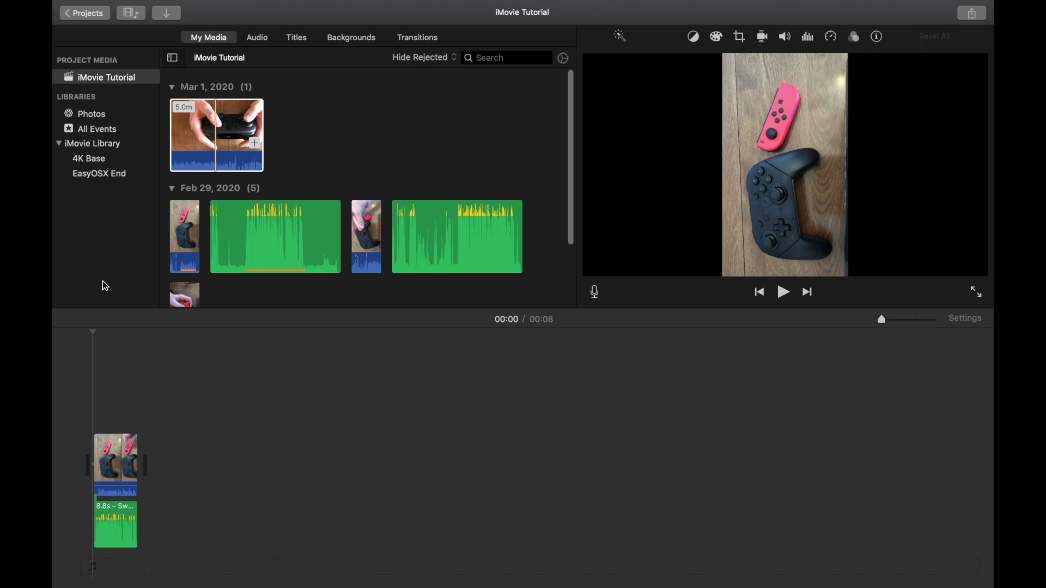
- Browse the 4K Base Sep 21, 2019 event, collapse iMovie Library, and return to iMovie Tutorial media
click(96, 163)
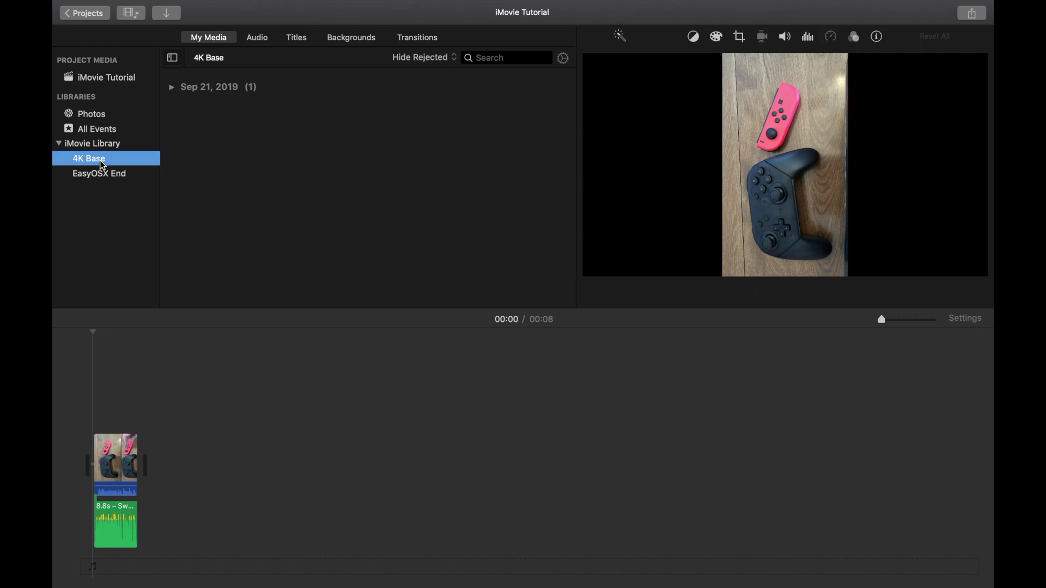
click(172, 88)
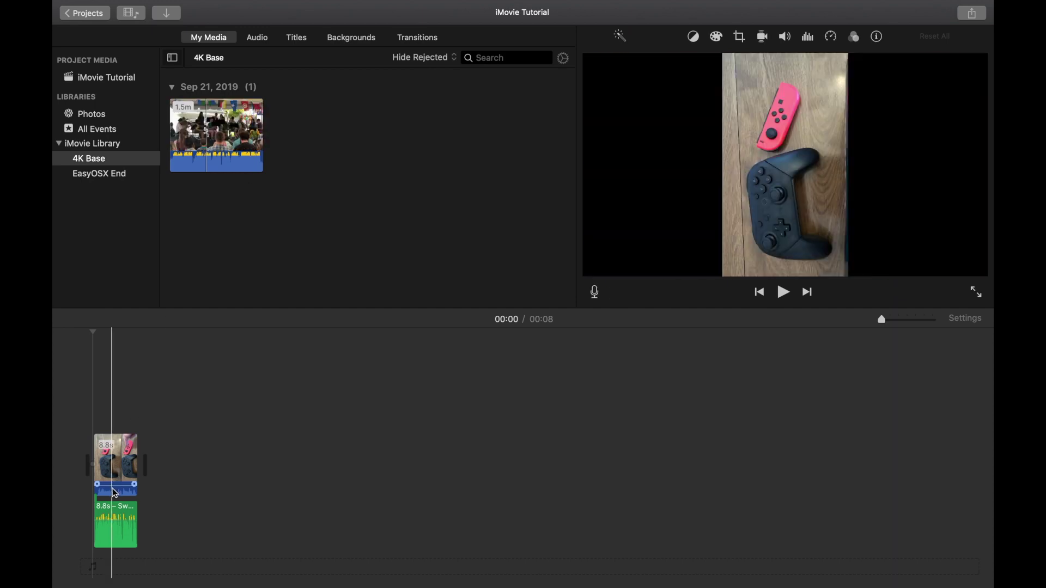
click(59, 144)
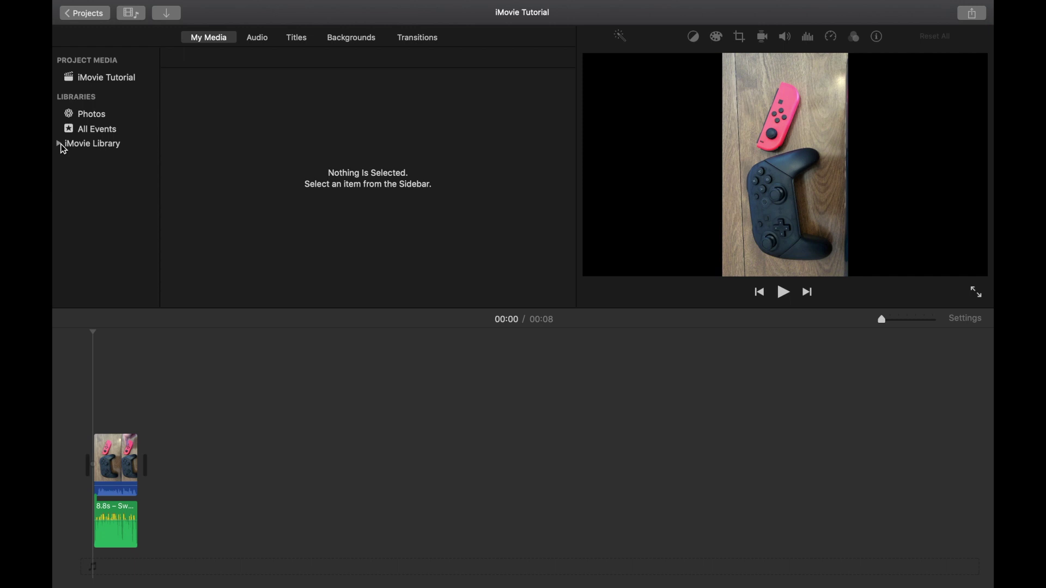
click(99, 79)
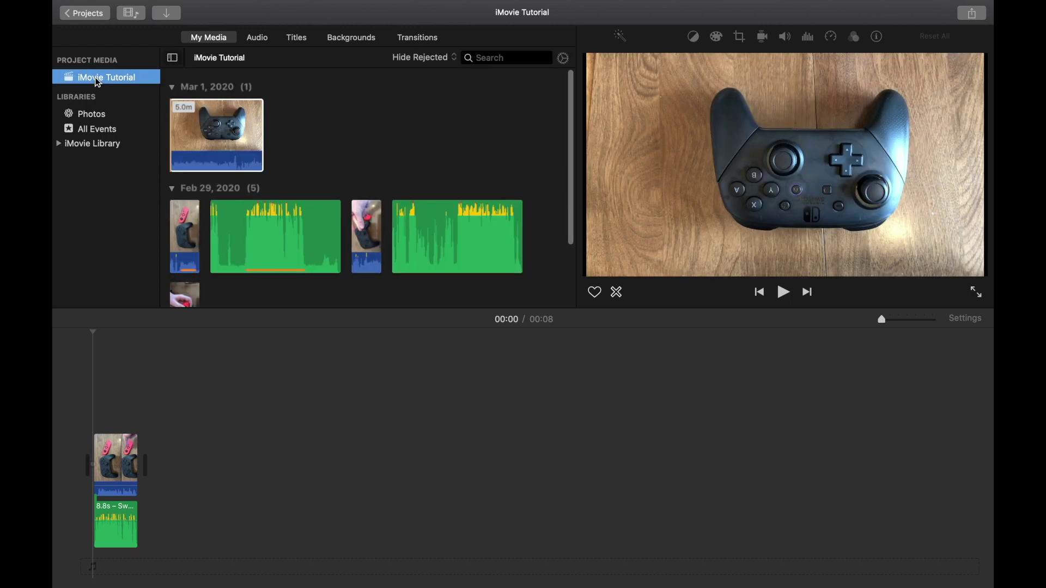